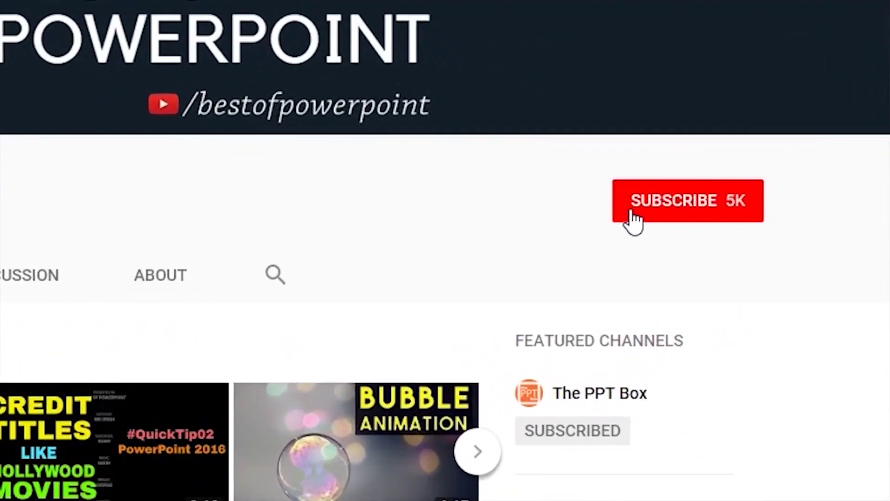
Subscribe to the Best of PowerPoint YouTube channel and turn on its bell notifications
left_click(740, 230)
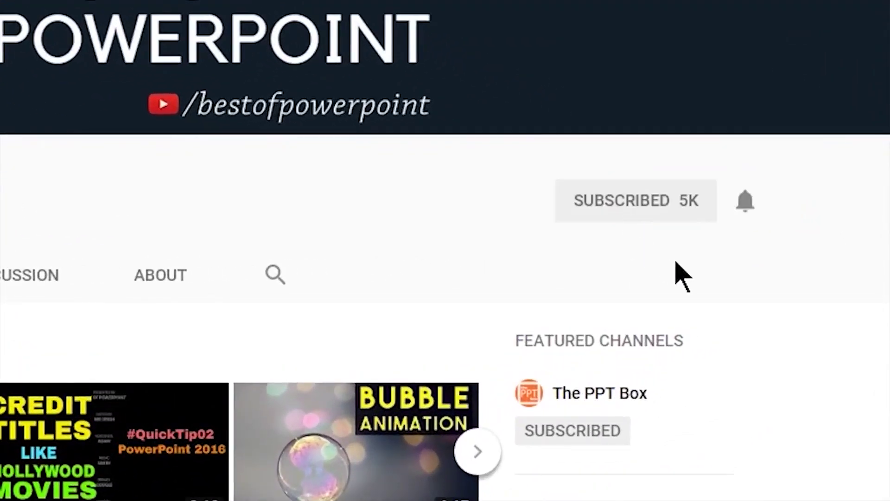
left_click(742, 204)
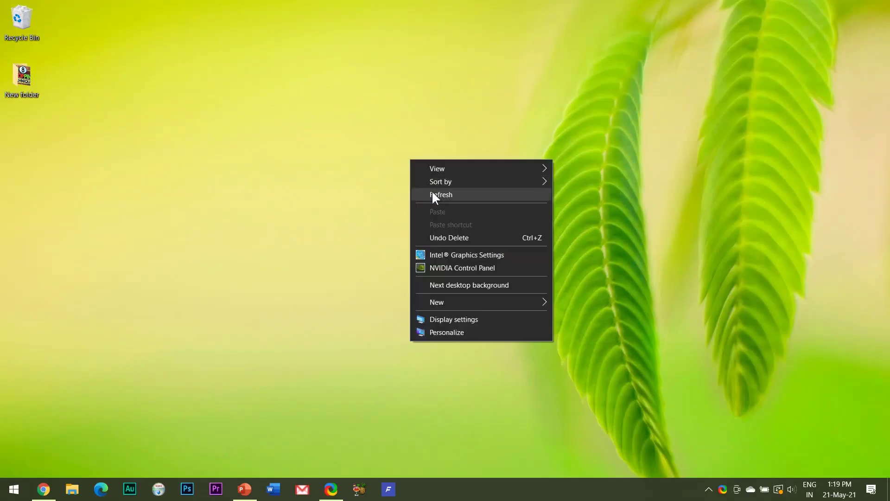
Refresh the desktop a few times, then restore the PowerPoint deck from the taskbar
left_click(432, 191)
right_click(433, 191)
left_click(459, 227)
right_click(344, 90)
left_click(391, 129)
left_click(244, 489)
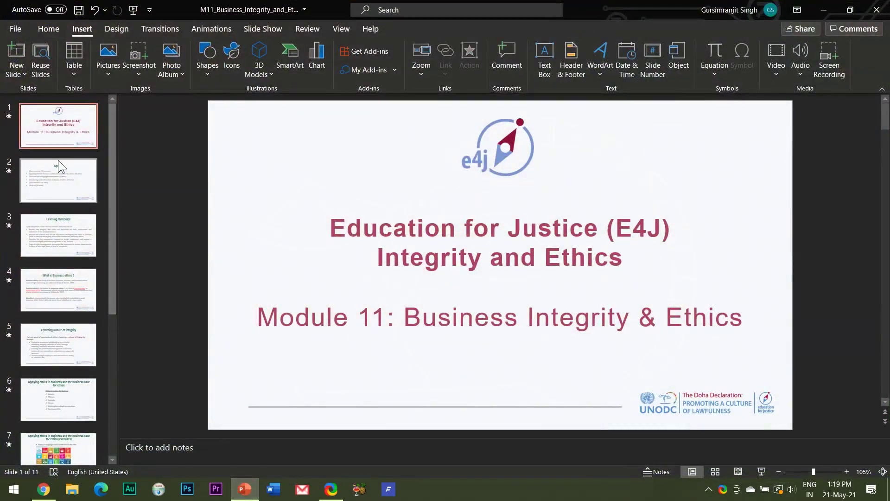
Browse the slides from Agenda through slide 9 on codes of conduct
left_click(75, 175)
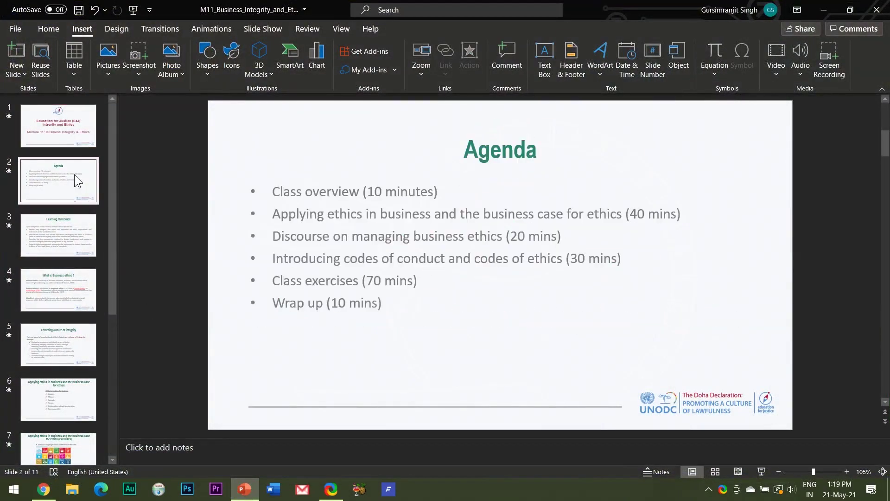
scroll(74, 175, "down", 1)
left_click(56, 207)
scroll(56, 207, "down", 2)
left_click(62, 231)
scroll(66, 209, "down", 2)
left_click(66, 206)
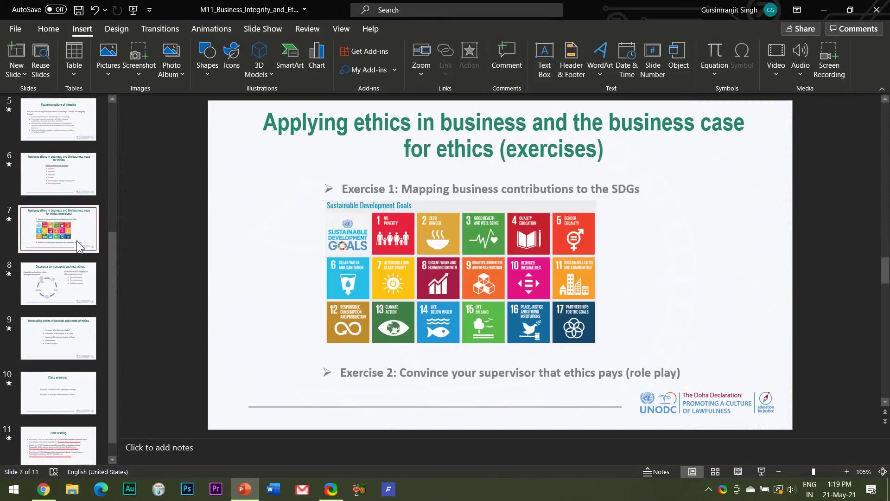
scroll(77, 240, "down", 1)
left_click(73, 270)
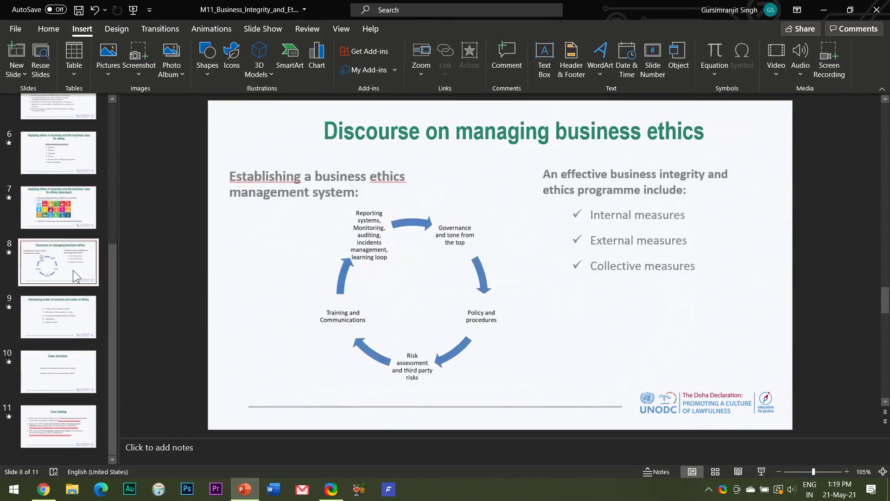
left_click(76, 297)
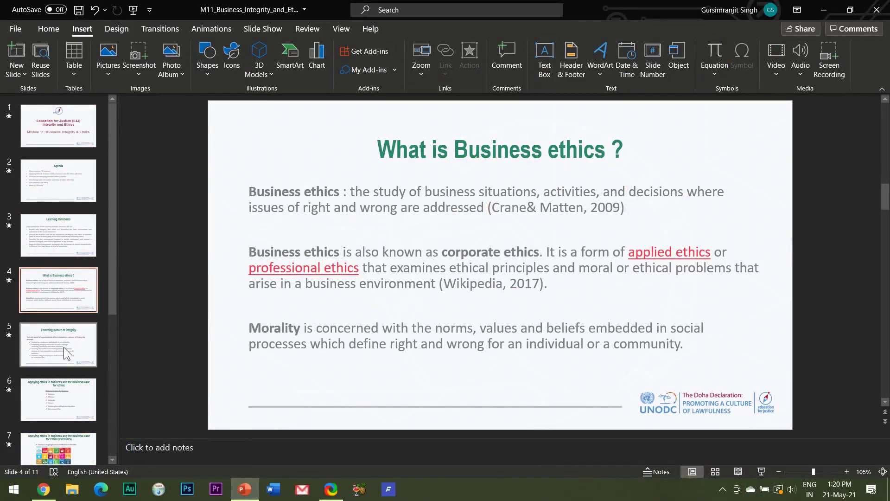
left_click(64, 348)
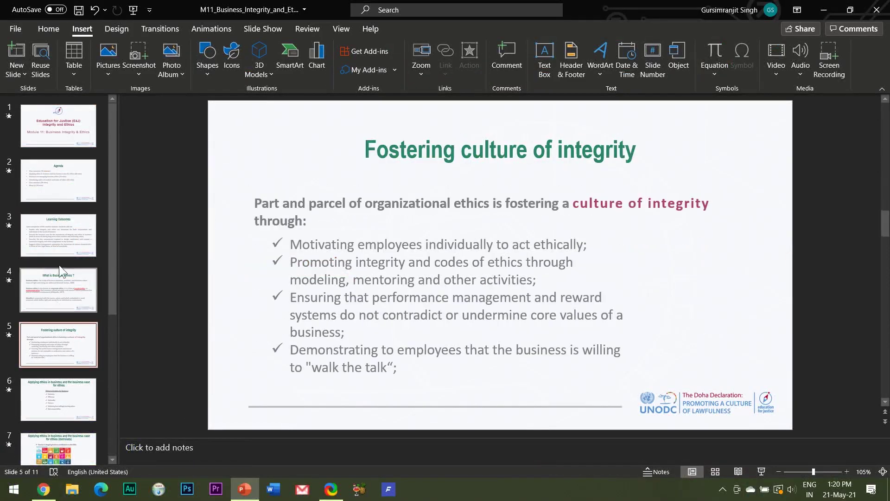
Review the deck again from Agenda to Class exercises, ending on the title slide
left_click(59, 196)
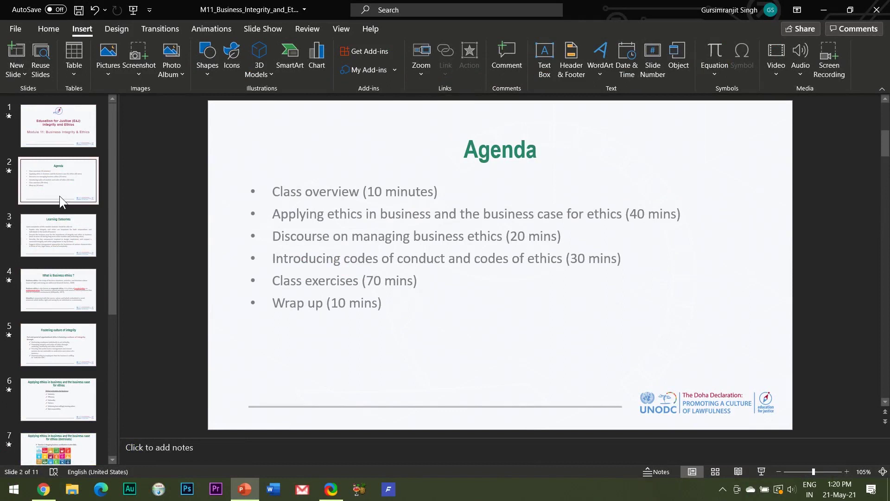
scroll(37, 358, "down", 1)
left_click(44, 353)
scroll(49, 325, "down", 2)
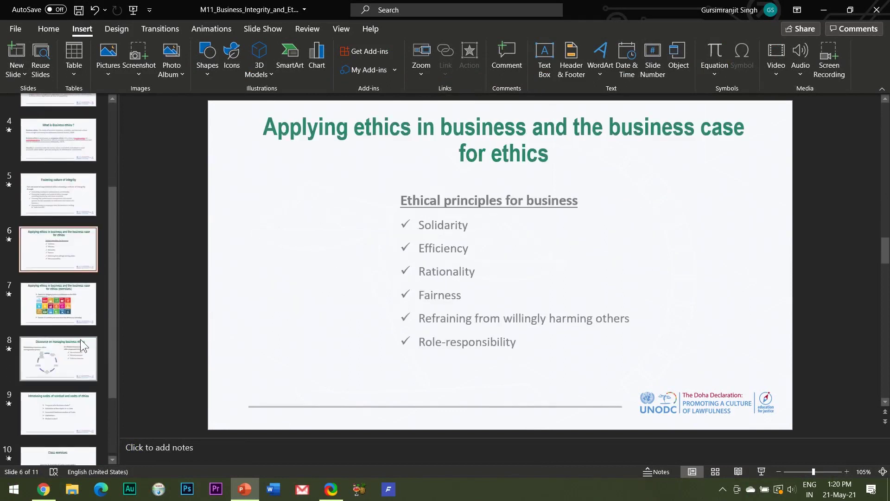
left_click(80, 359)
scroll(71, 421, "down", 1)
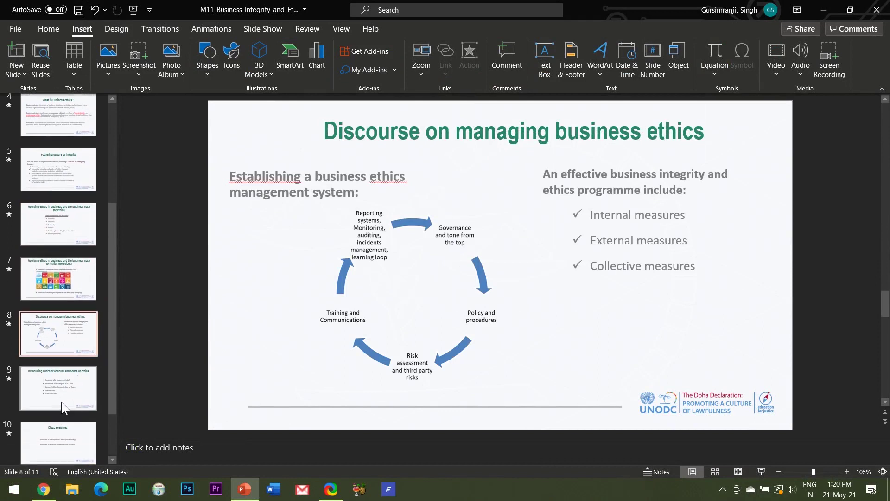
left_click(61, 402)
left_click(54, 440)
scroll(64, 200, "up", 5)
left_click(61, 123)
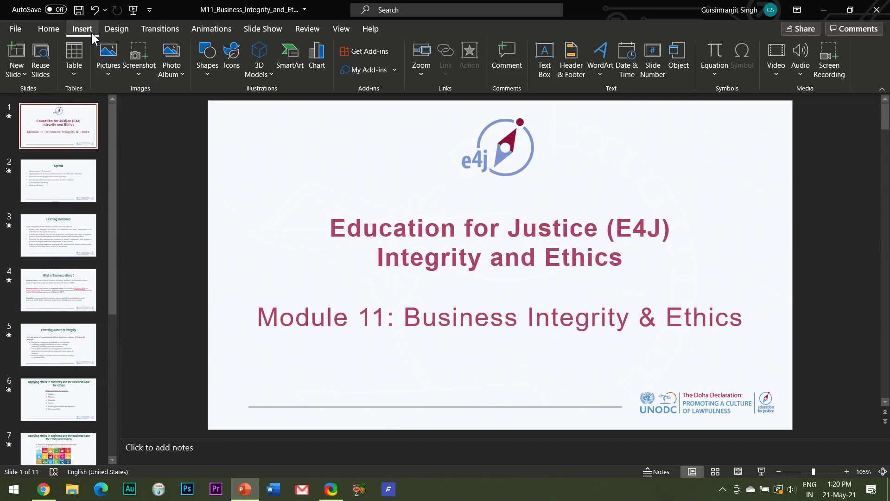
Draw a Go Forward action button on the title slide's bottom line, linked to Next Slide
left_click(204, 73)
scroll(240, 183, "down", 3)
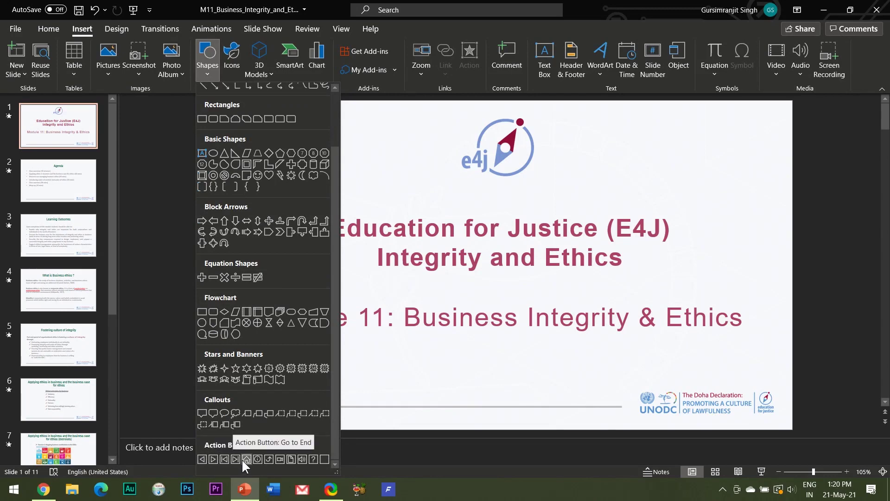
left_click(214, 459)
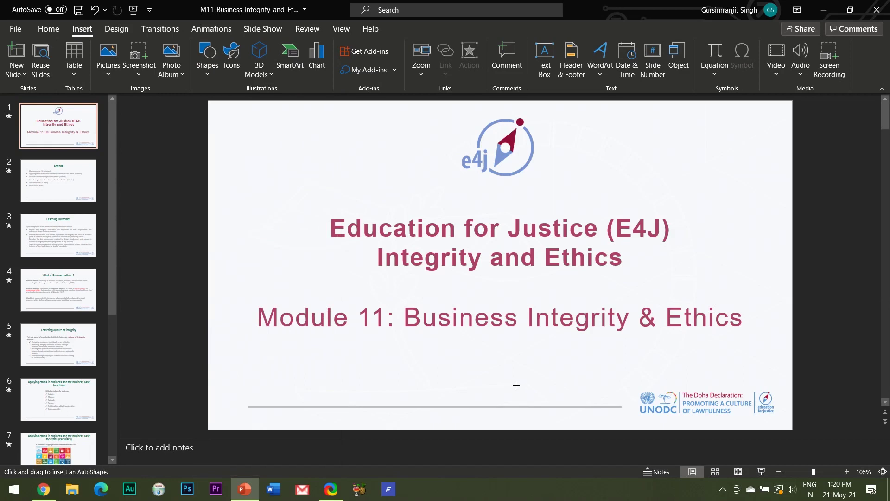
left_click_drag(479, 387, 488, 395)
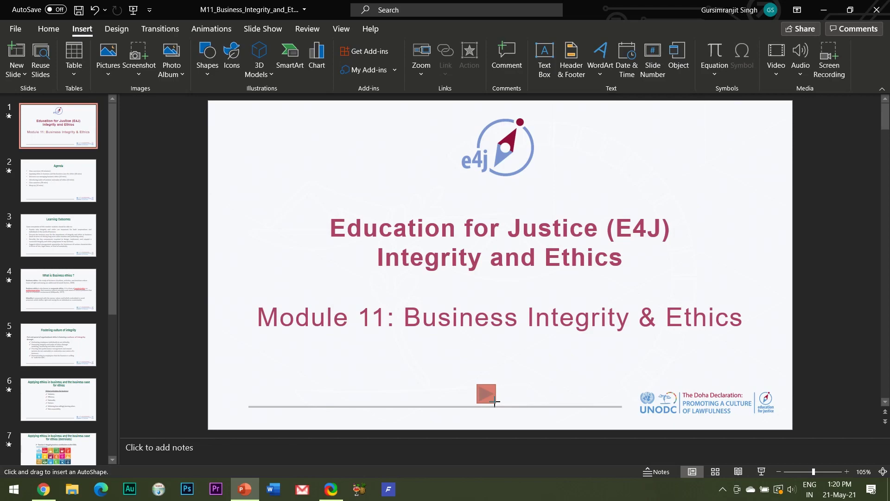
left_click_drag(495, 402, 495, 401)
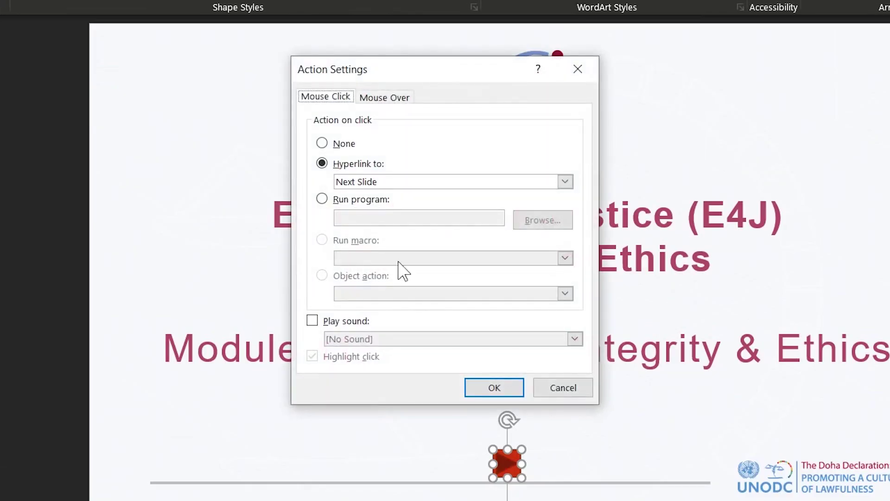
left_click(410, 184)
left_click(404, 186)
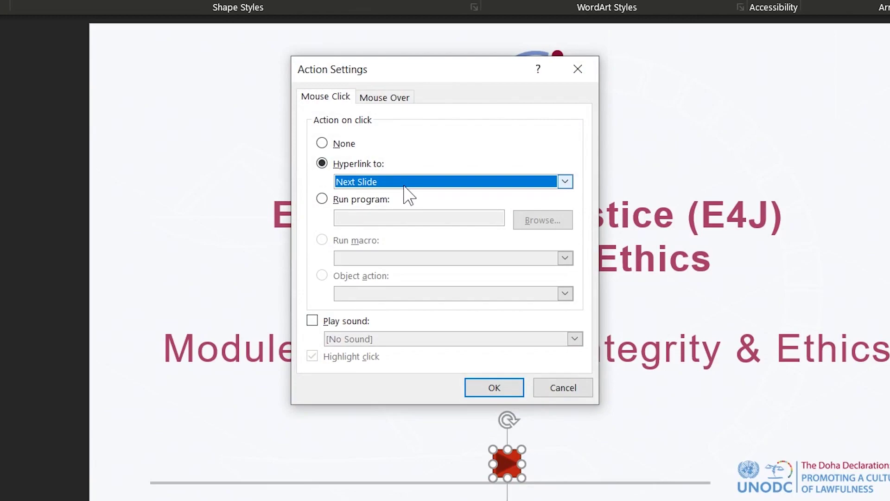
left_click(506, 389)
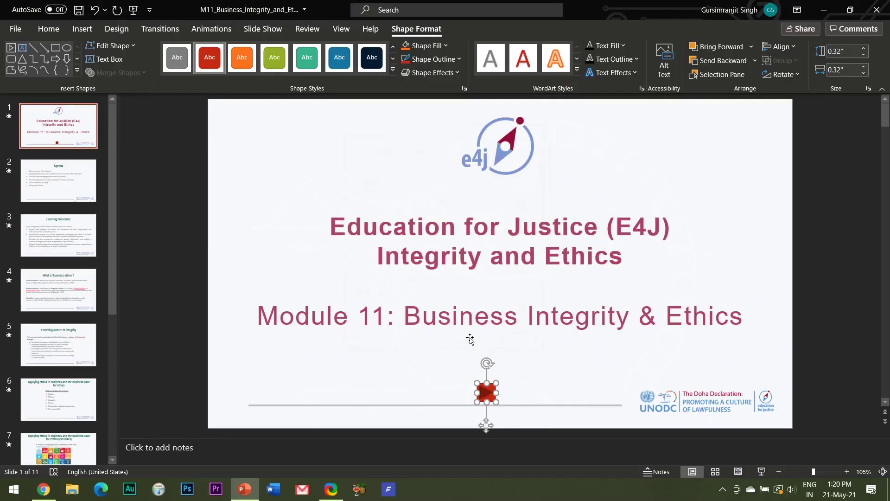
Add a Go Back action button linked to Previous Slide on the Agenda slide, moved left
scroll(471, 340, "down", 1)
left_click(208, 61)
scroll(211, 359, "down", 3)
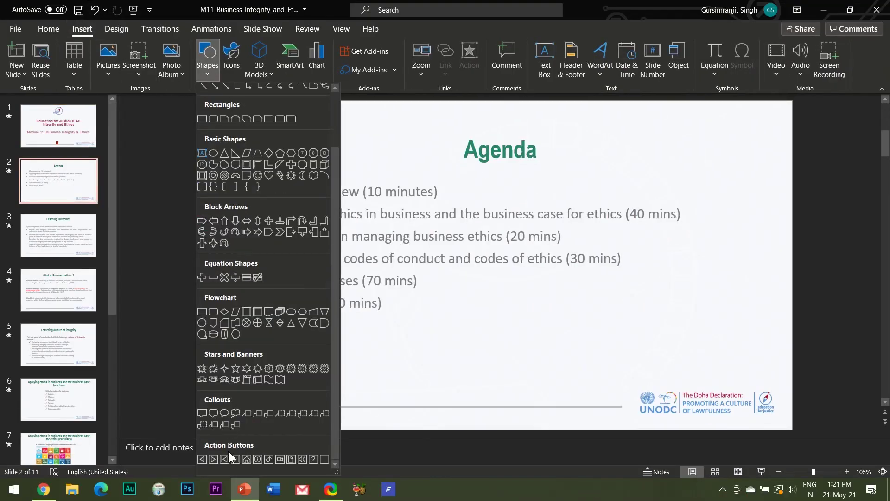
left_click(202, 456)
left_click_drag(476, 388, 496, 406)
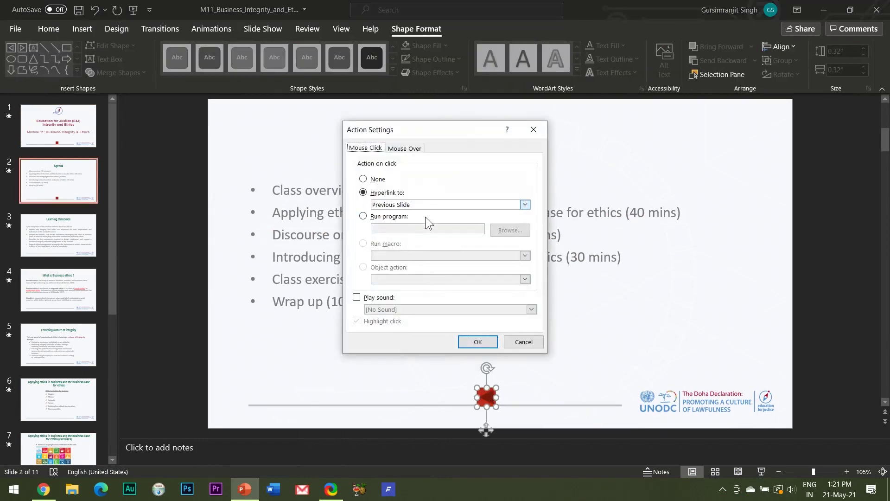
left_click(477, 340)
left_click_drag(487, 400, 310, 394)
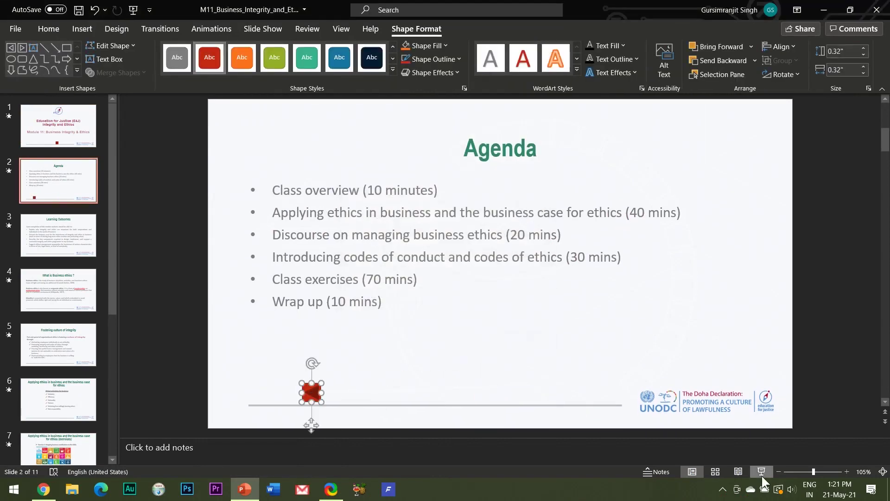
Test the back and forward buttons in Slide Show, then exit the show
left_click(762, 472)
left_click(147, 454)
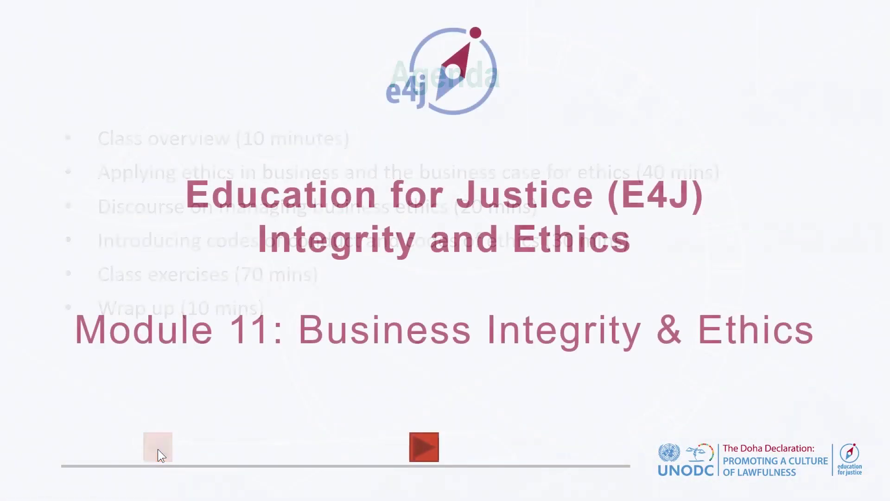
left_click(419, 448)
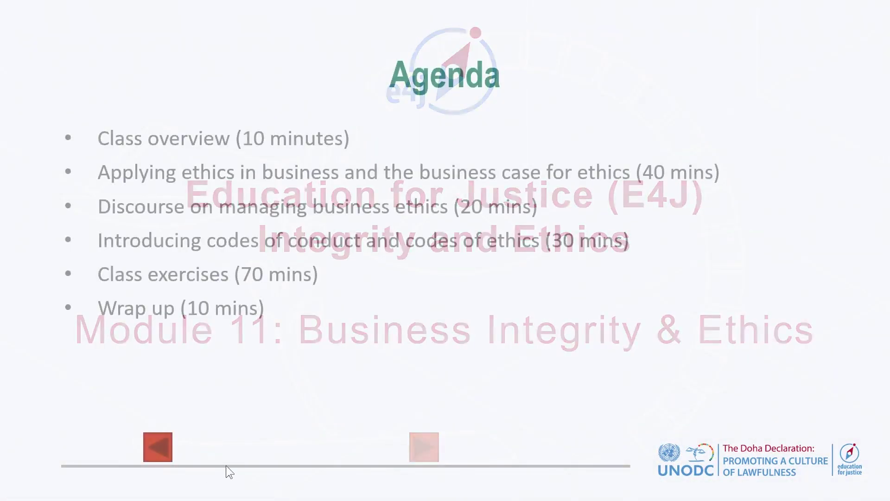
left_click(158, 447)
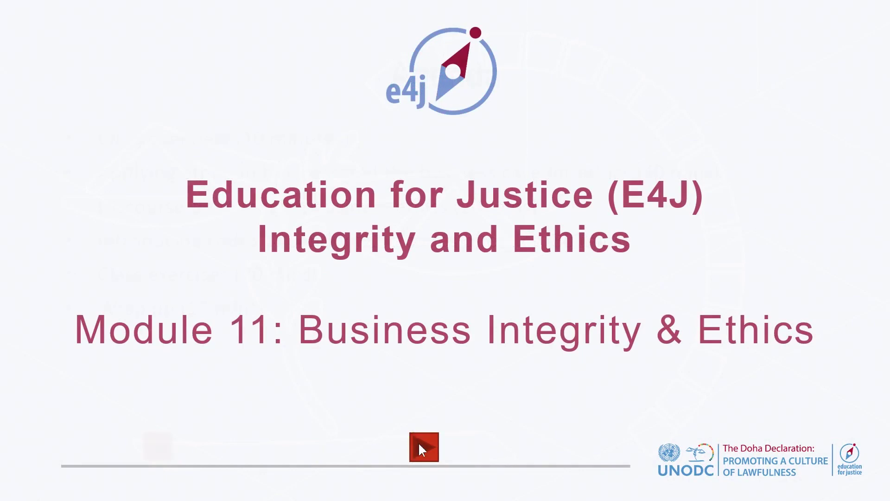
left_click(420, 446)
left_click(163, 448)
key("Escape")
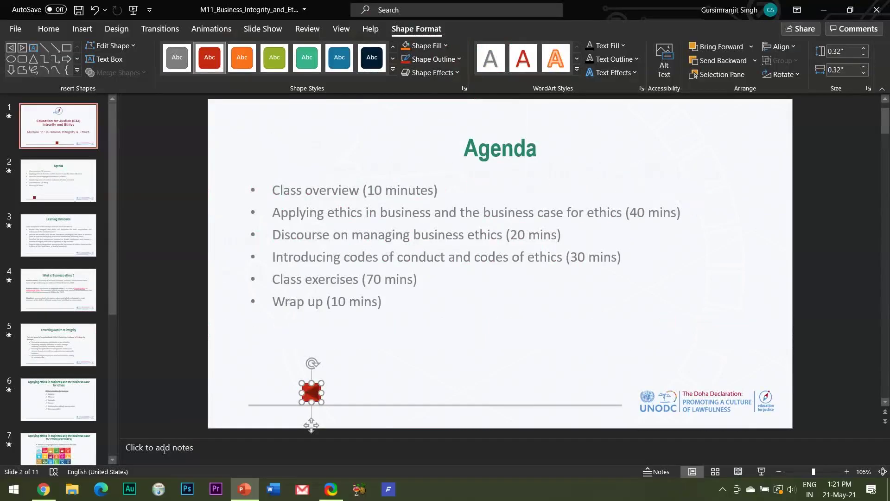
Draw a Video action button to the right of the SDG grid on slide 7
scroll(60, 325, "down", 5)
left_click(58, 257)
scroll(41, 312, "down", 1)
left_click(58, 262)
left_click(86, 219)
left_click(83, 29)
left_click(208, 56)
scroll(281, 462, "down", 3)
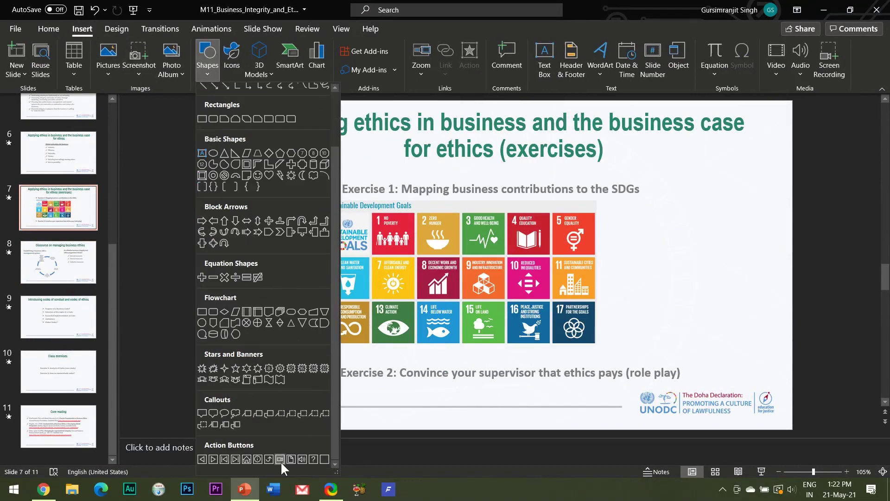
left_click(279, 462)
left_click_drag(632, 241, 742, 327)
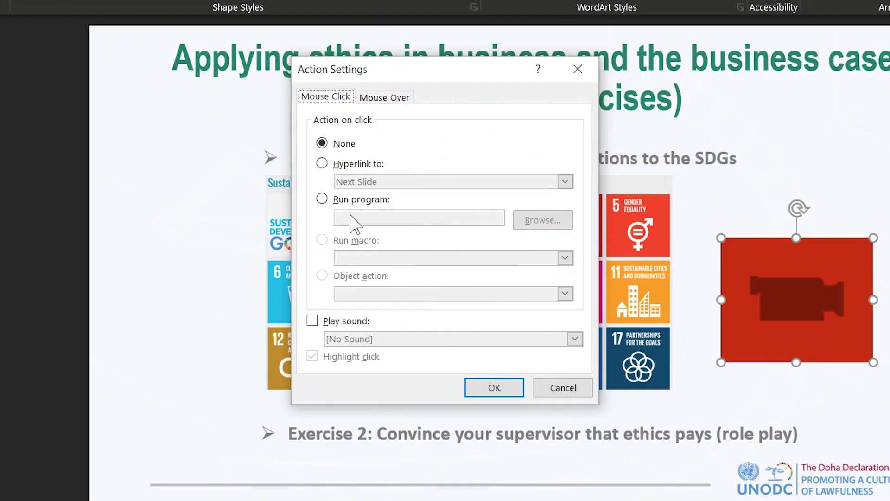
Set the video button's action to Hyperlink to URL
left_click(362, 192)
left_click(321, 199)
left_click(322, 164)
left_click(403, 183)
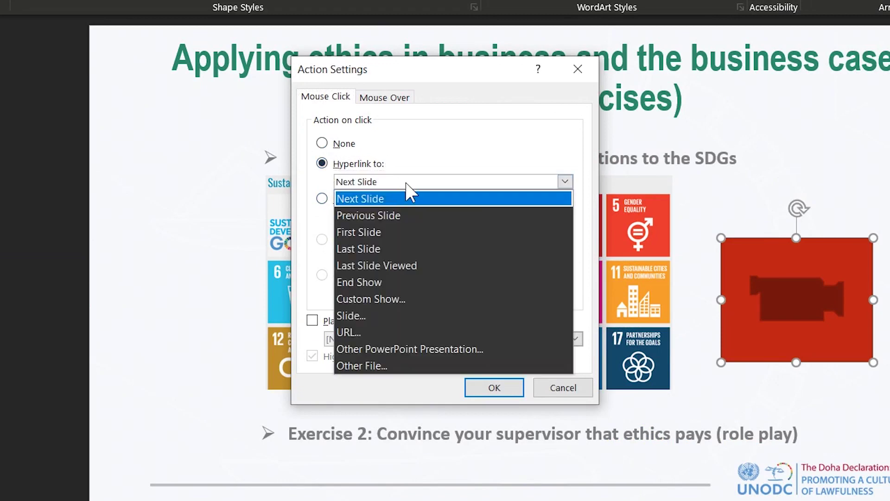
left_click(359, 331)
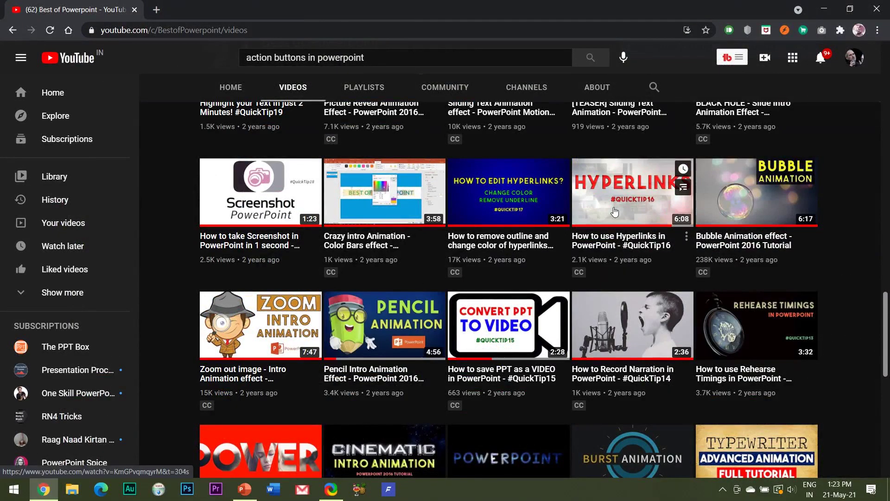
Copy the hyperlinks tutorial's YouTube address and paste it as the button's URL
left_click(535, 246)
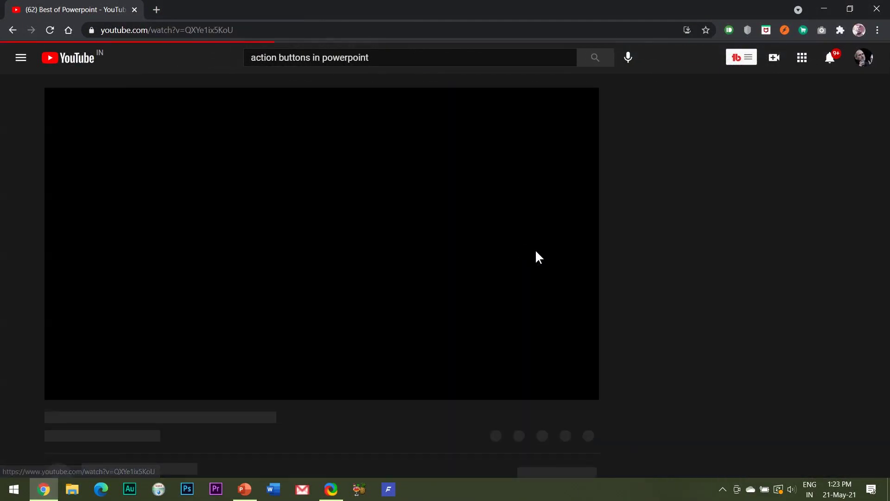
left_click(243, 30)
key("ctrl+c")
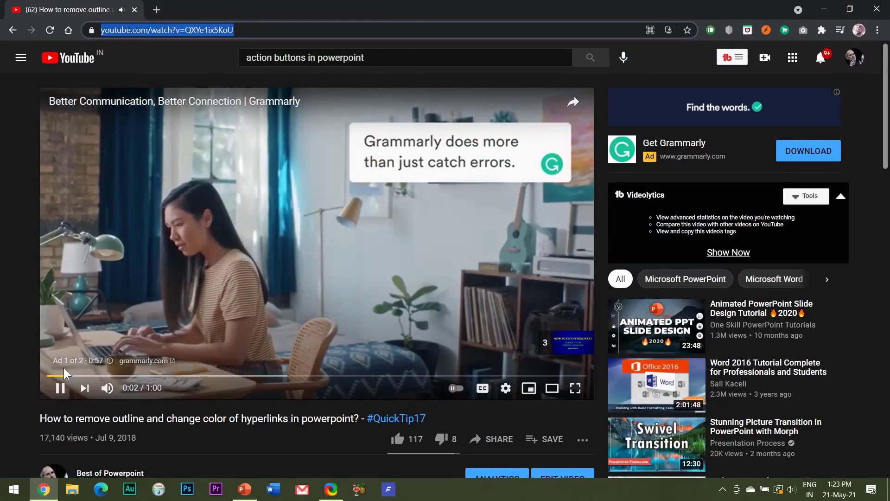
left_click(60, 388)
left_click(253, 495)
key("ctrl+v")
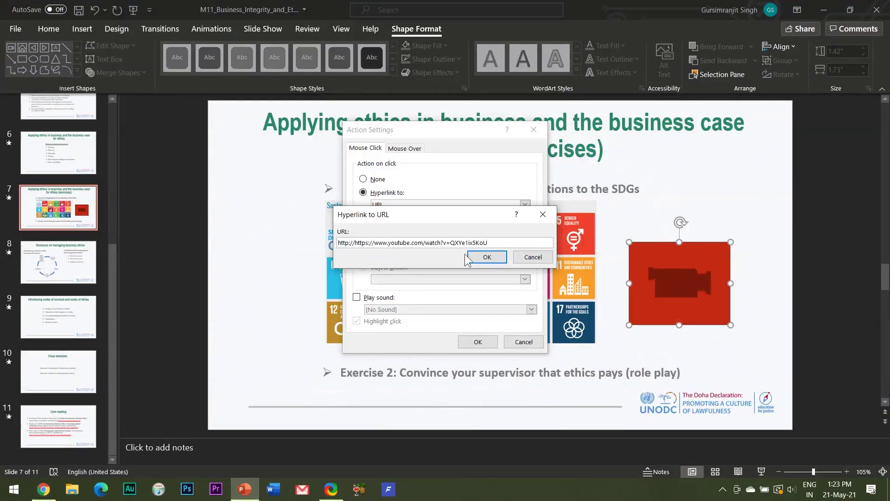
left_click(482, 256)
left_click(478, 342)
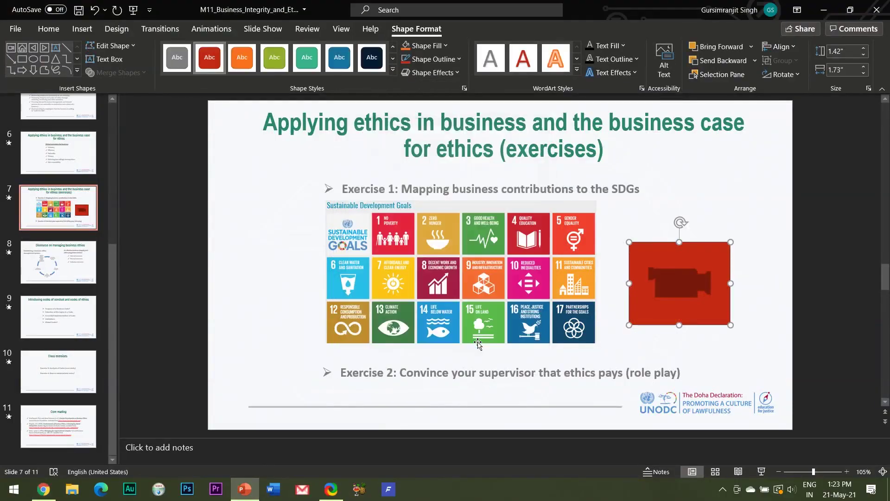
Test the video button in Slide Show; the page fails to load, so close the browser
left_click(762, 471)
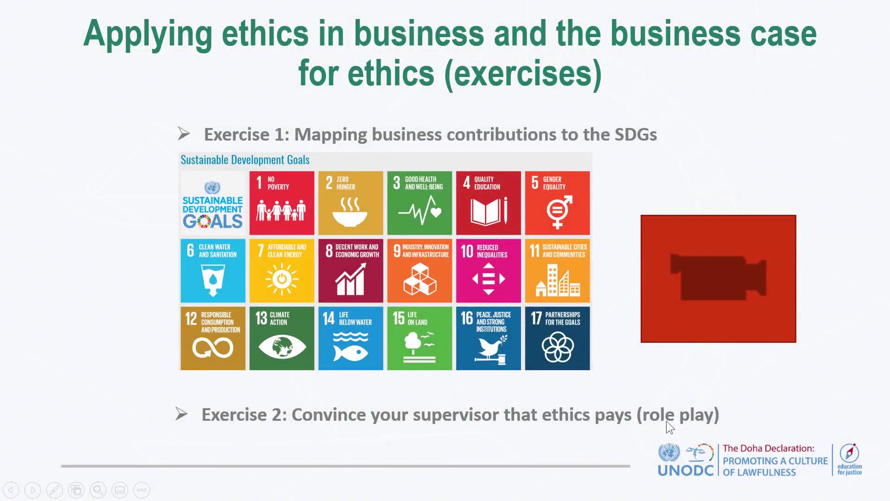
left_click(721, 281)
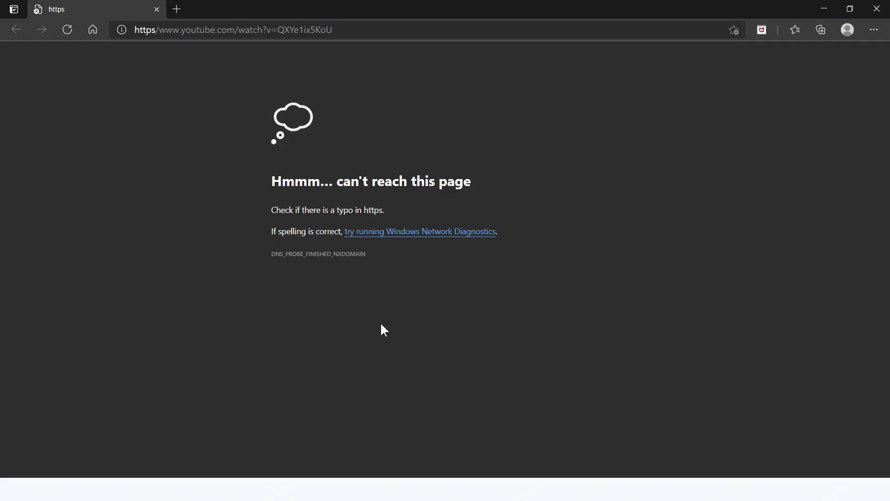
left_click(876, 10)
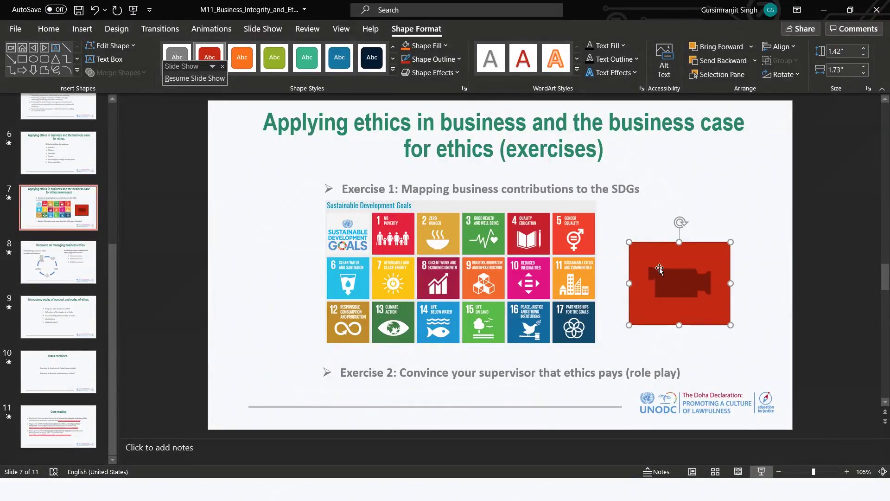
Reopen the video button's action settings and choose Hyperlink to URL
left_click(81, 29)
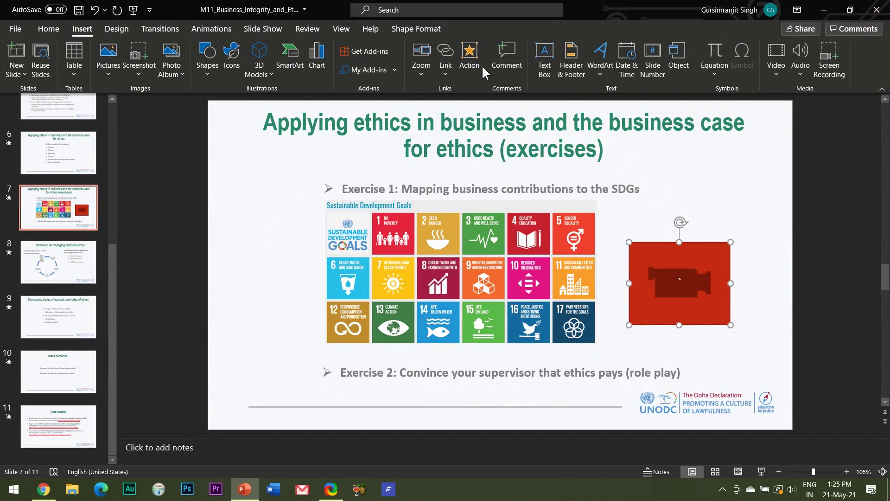
left_click(471, 57)
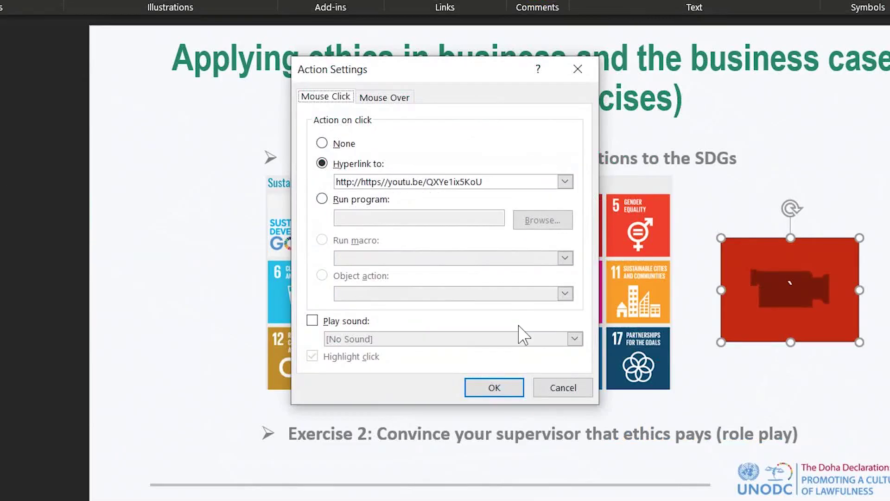
left_click(428, 182)
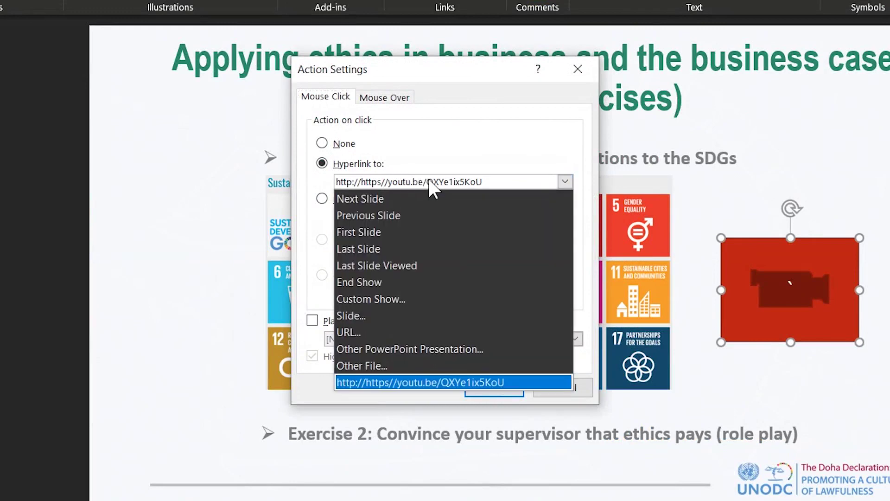
left_click(367, 328)
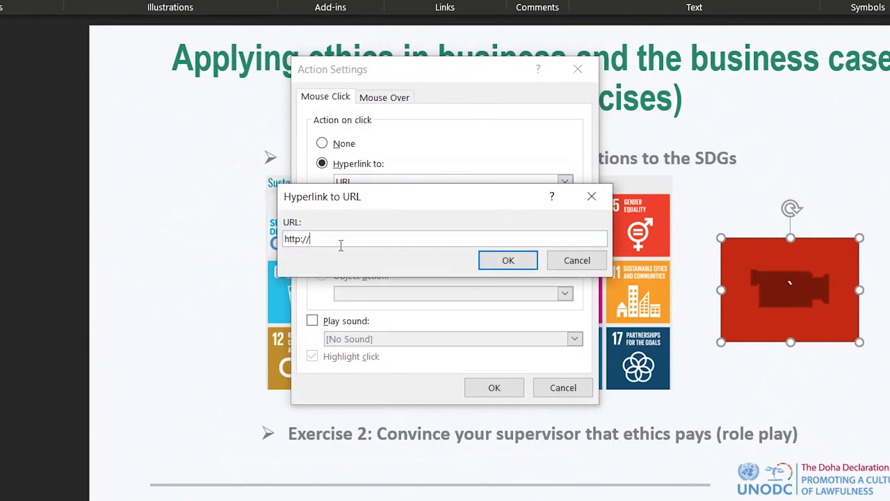
type("https://youtu.be/QXYe1ix5KoU")
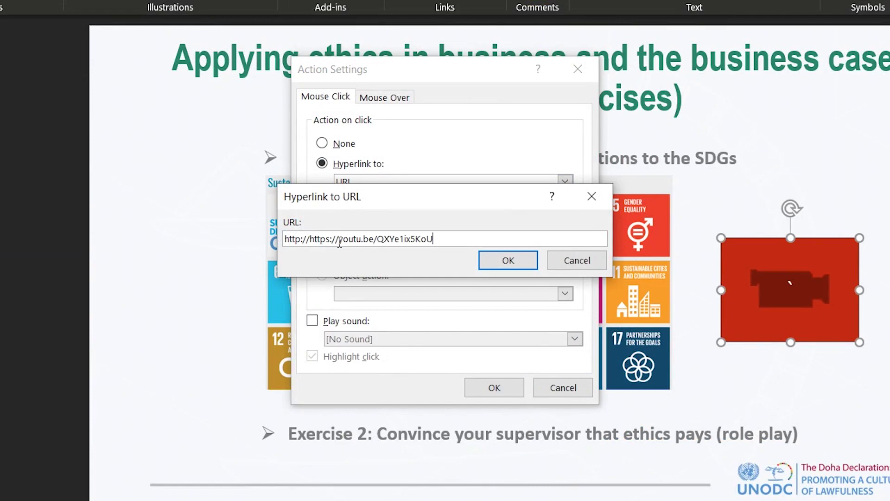
key("BackSpace")
key("BackSpace")
key("BackSpace")
key("BackSpace")
key("BackSpace")
key("BackSpace")
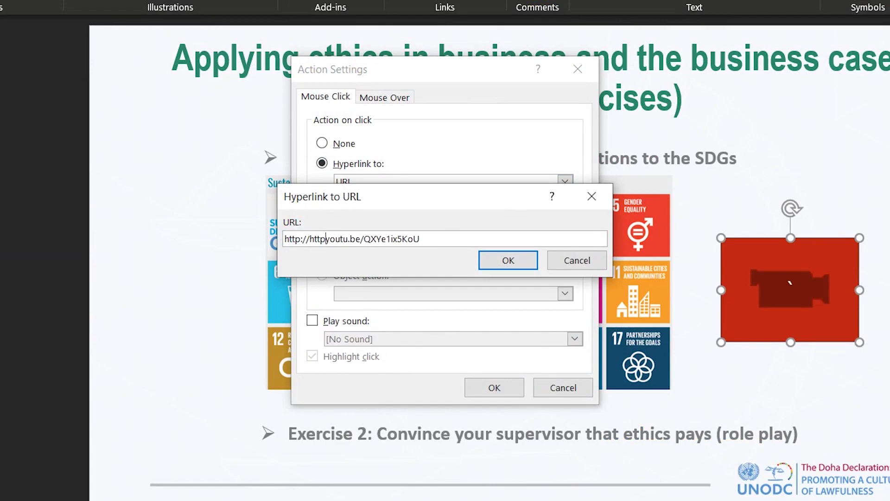
key("BackSpace")
key("BackSpace")
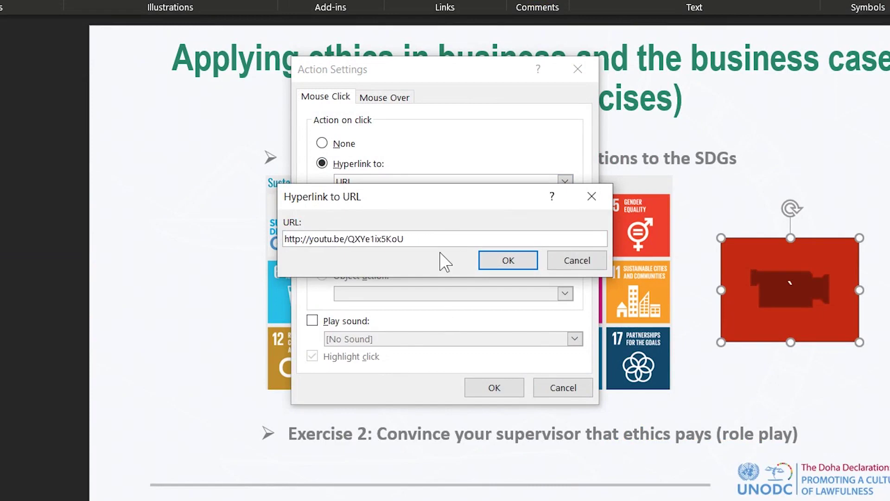
left_click(510, 260)
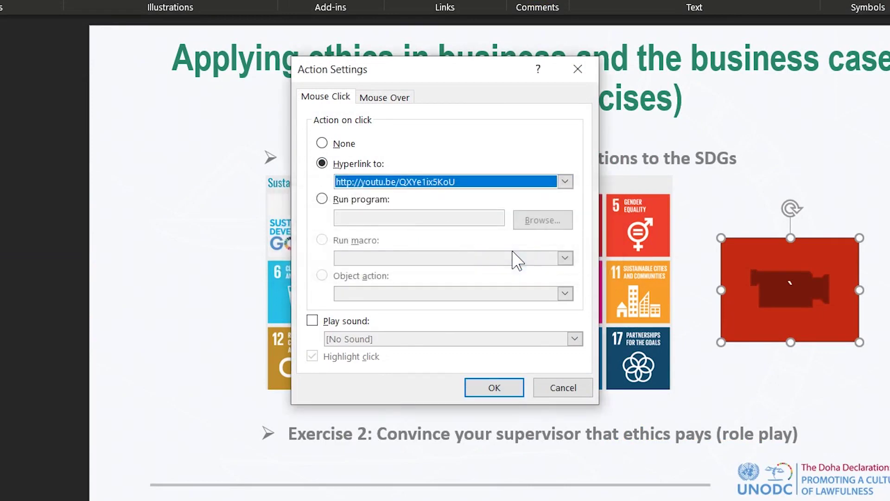
left_click(501, 389)
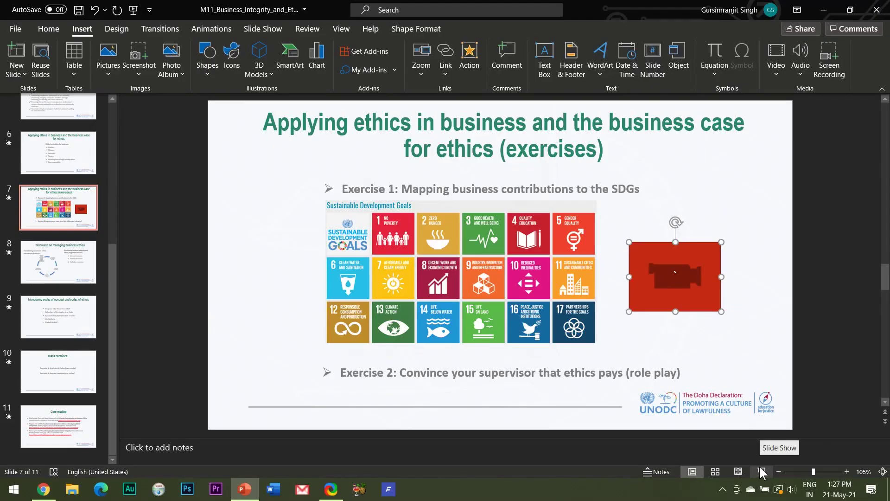
left_click(763, 478)
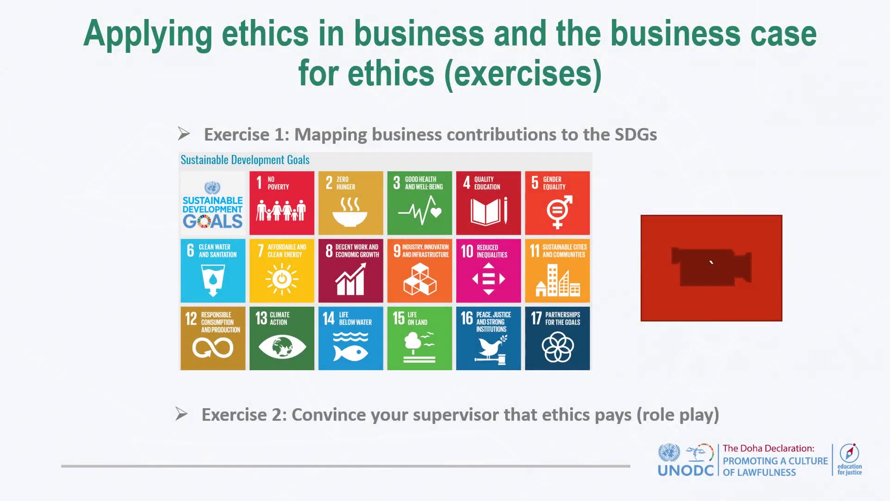
left_click(706, 272)
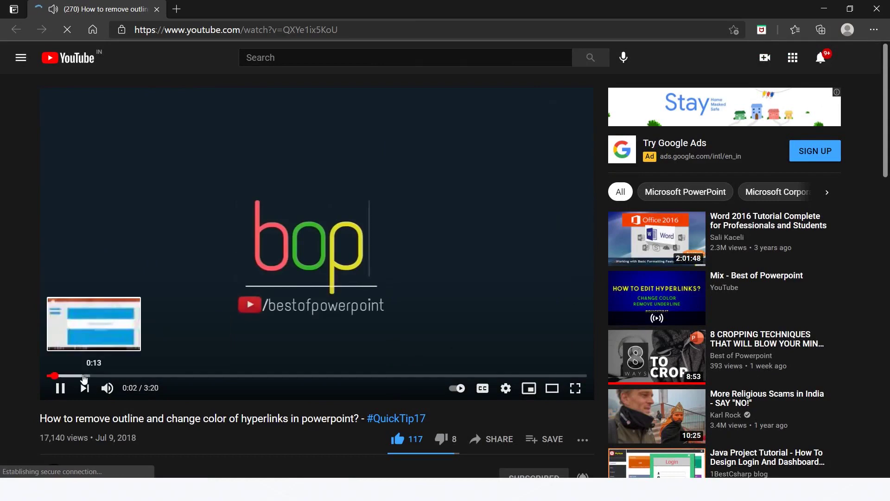
Skip ahead in the YouTube hyperlinks tutorial, then return to slide 7 in PowerPoint
left_click(82, 375)
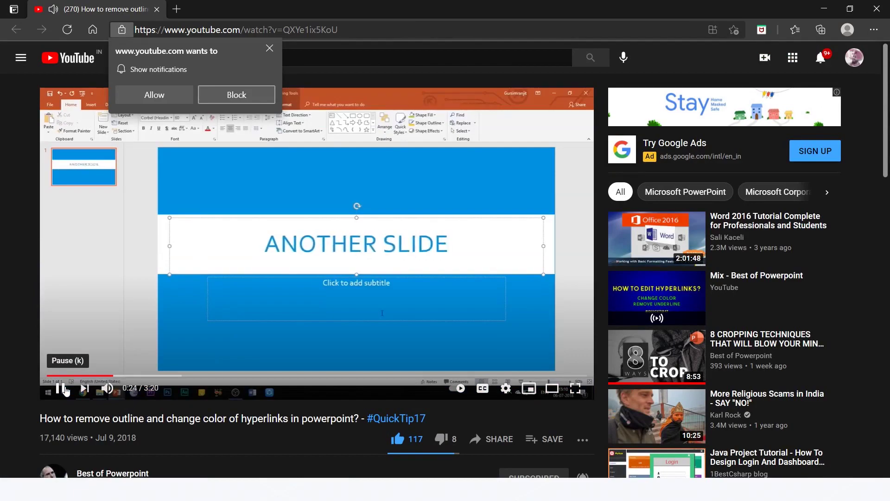
key("alt+Tab")
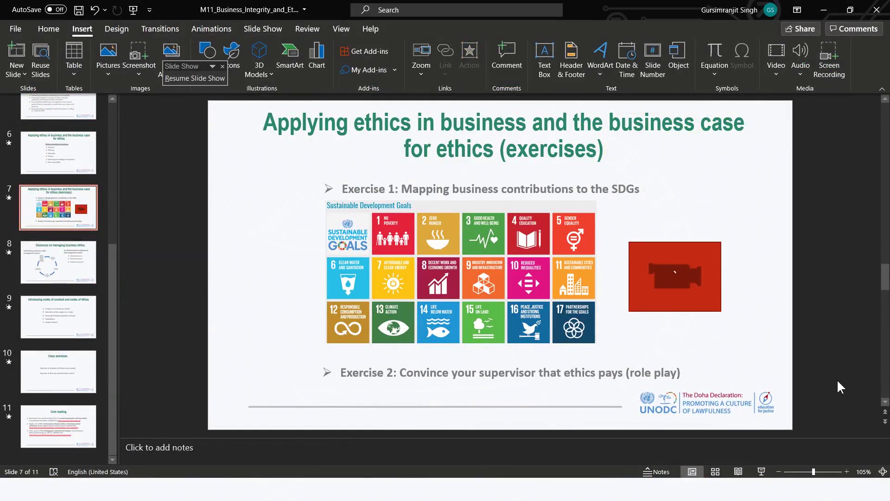